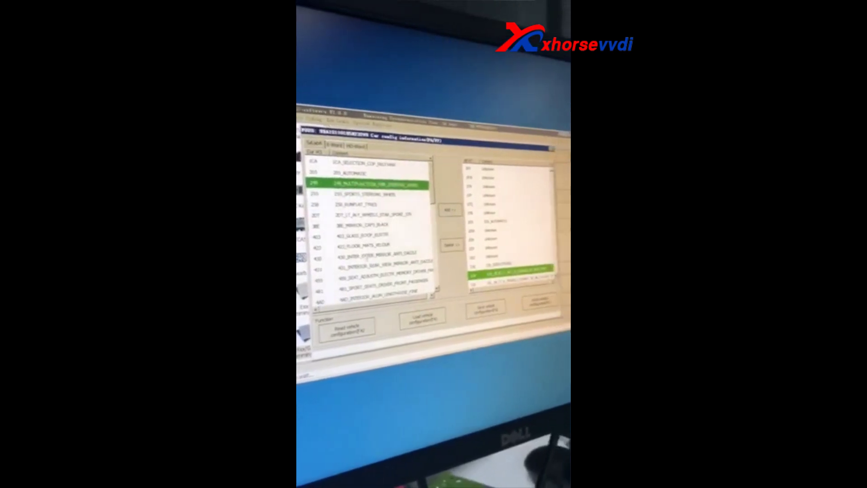
Step: Select the 430 mirror anti-dazzle option code row before reading the module's DTCs
click(399, 252)
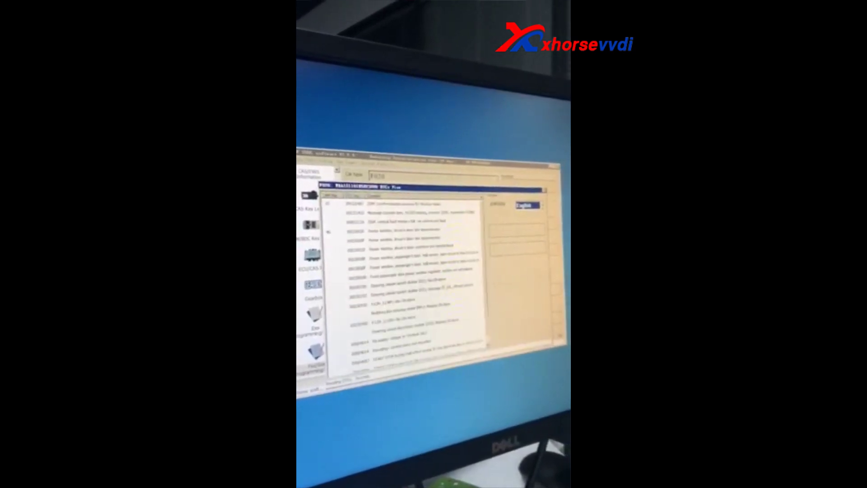
scroll(404, 271, down, 5)
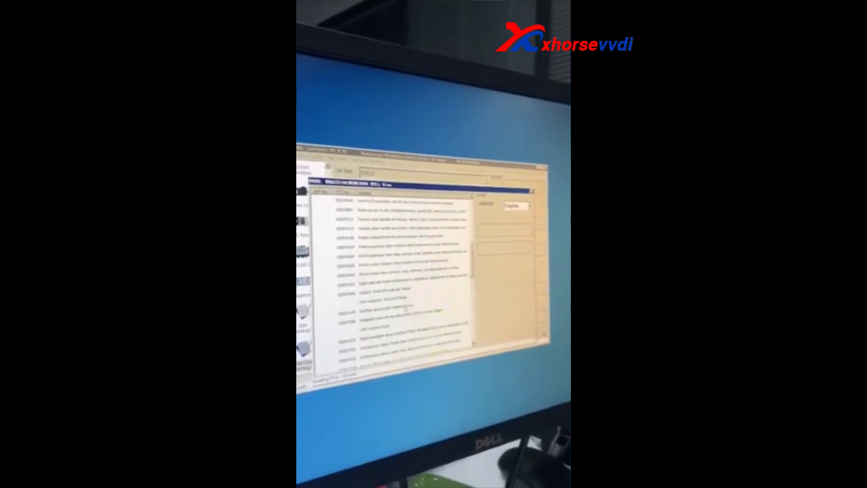